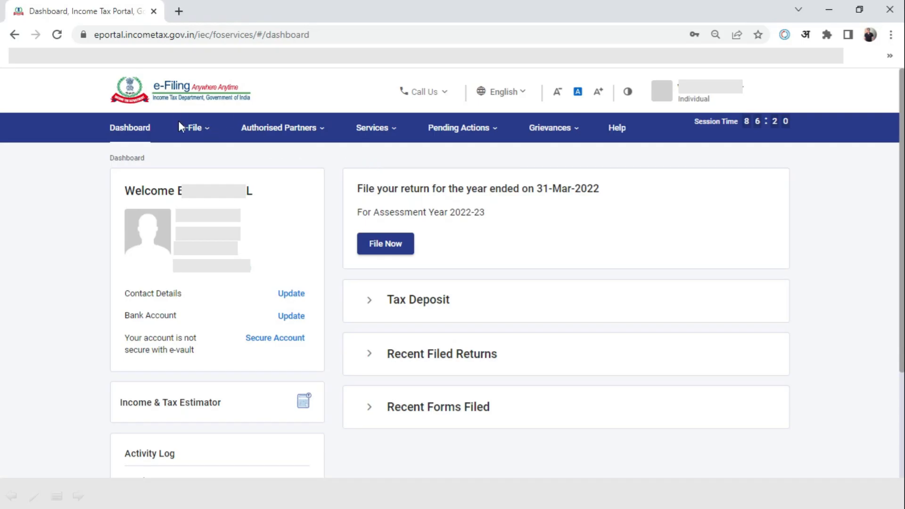
# Open the File Income Tax Return form, choose assessment year 2022-23 (Current A.Y.) with Online filing mode, and continue.
pyautogui.click(204, 127)
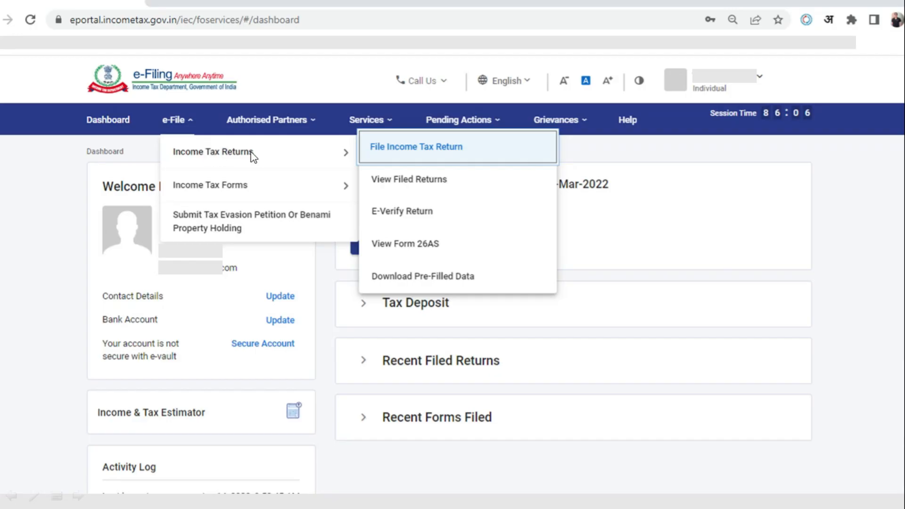
pyautogui.click(428, 147)
pyautogui.click(455, 149)
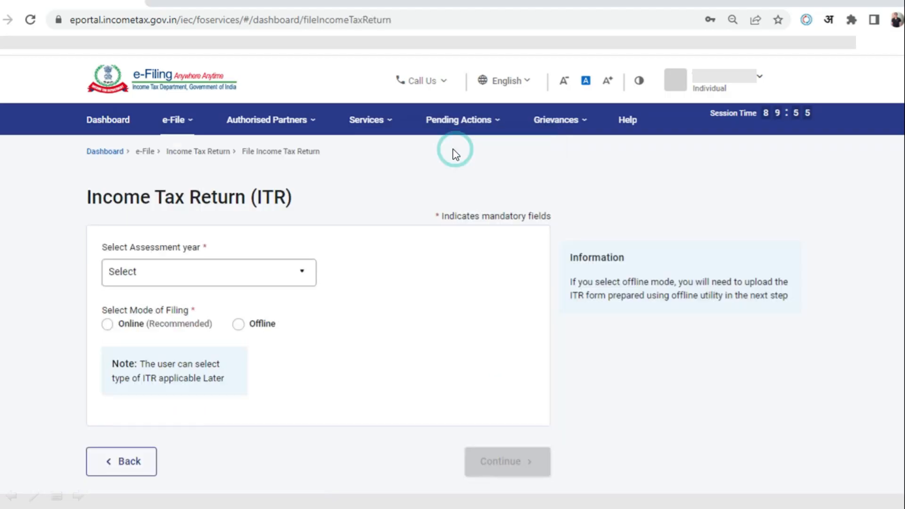
pyautogui.click(302, 267)
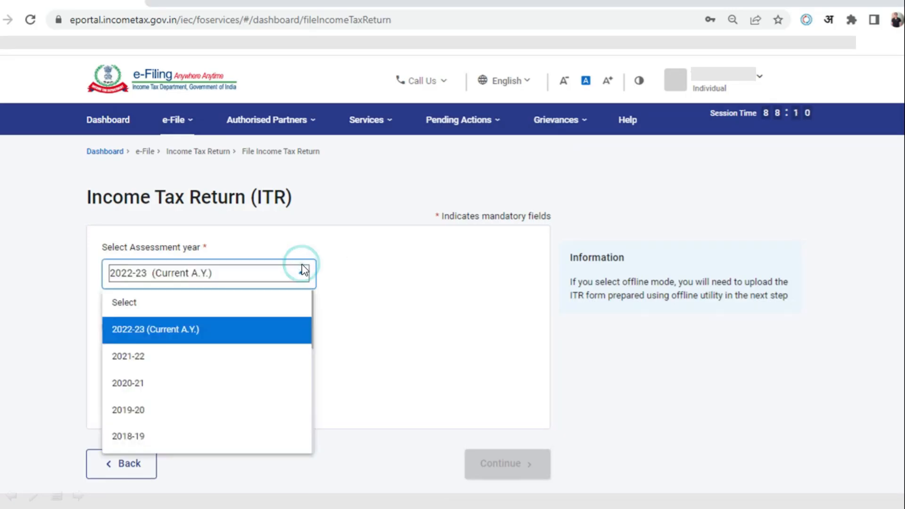
pyautogui.click(194, 331)
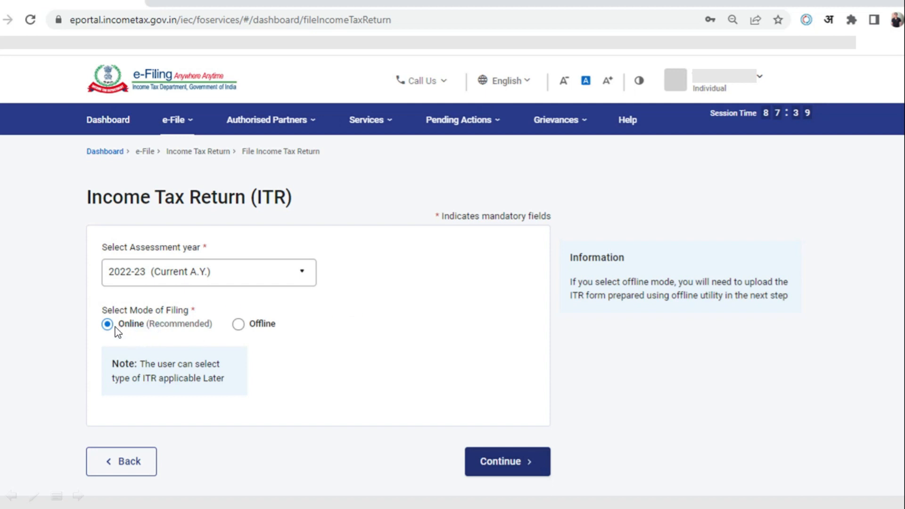
pyautogui.click(505, 463)
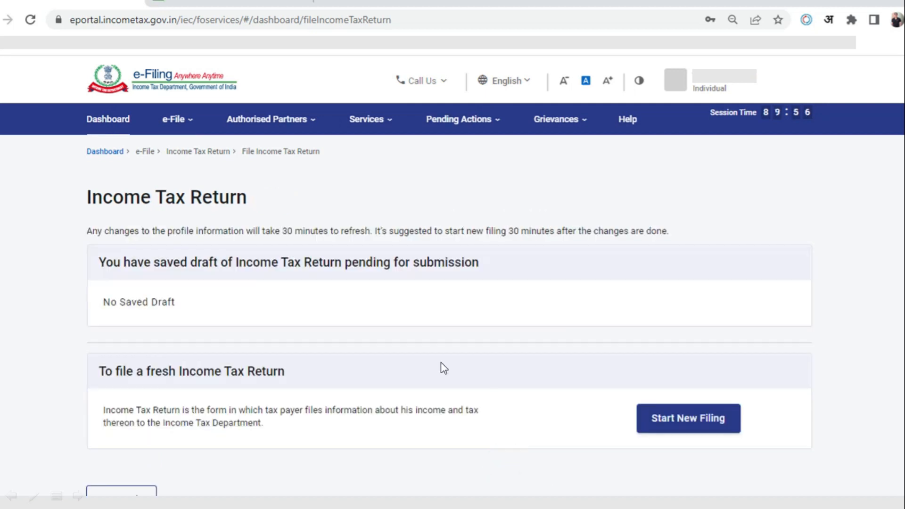
# Start a new filing with Individual status and proceed with the ITR - 1 form.
pyautogui.click(708, 417)
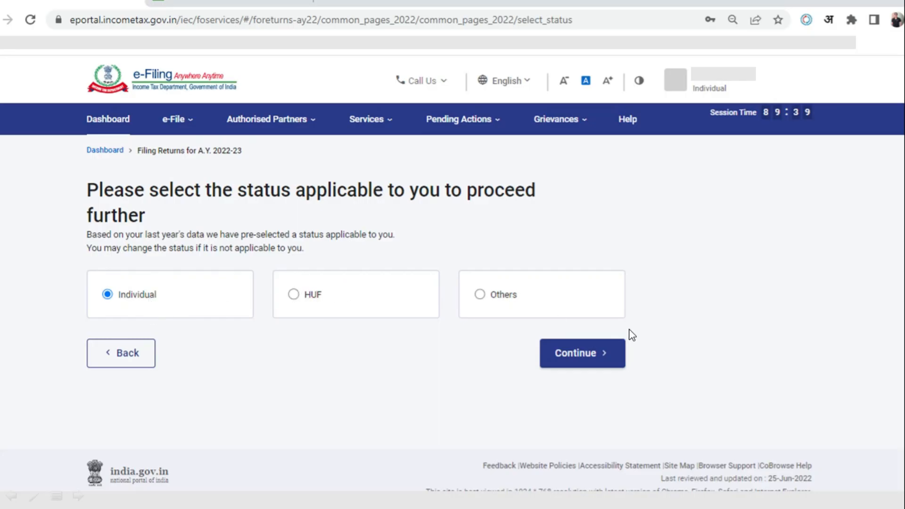
pyautogui.click(574, 352)
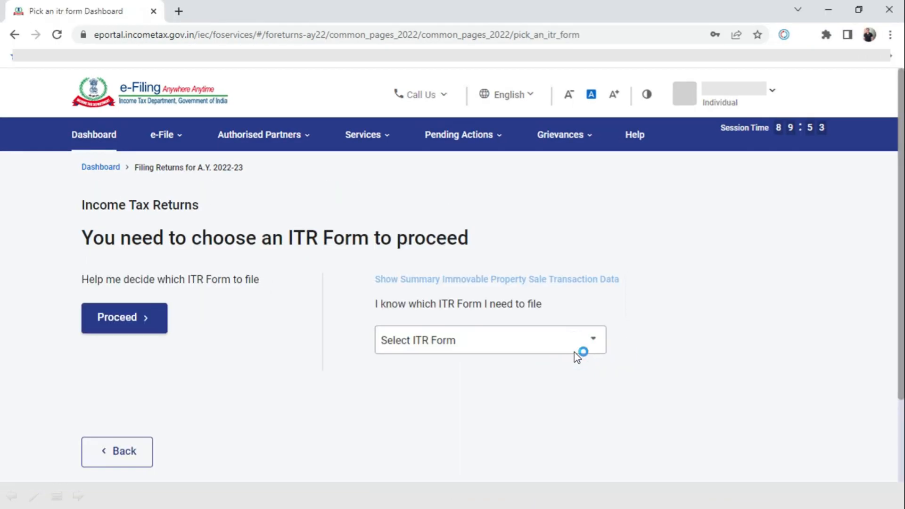
pyautogui.click(594, 342)
pyautogui.click(477, 239)
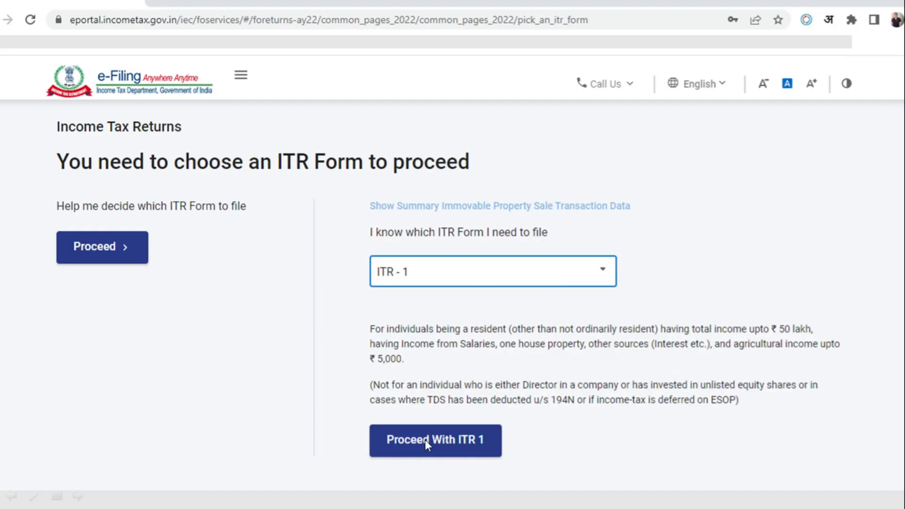
pyautogui.click(425, 440)
pyautogui.click(216, 372)
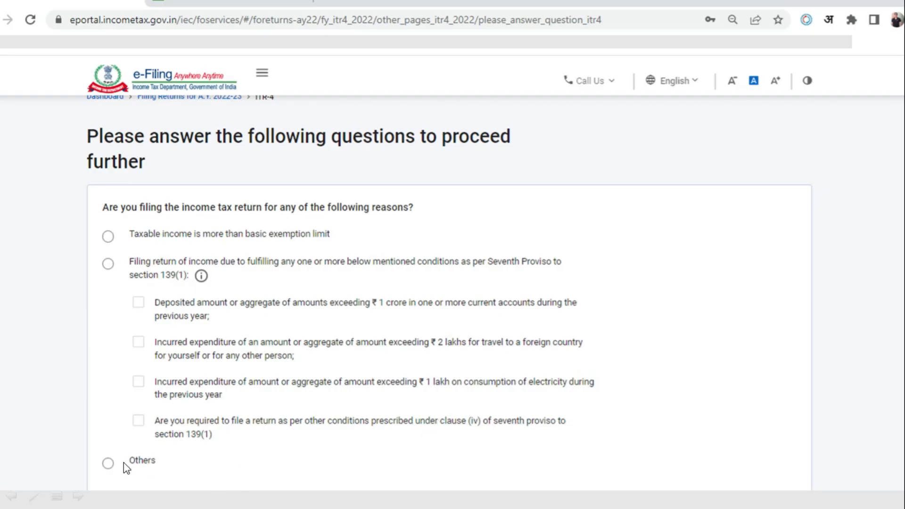
# Give taxable income above the basic exemption limit as the filing reason and acknowledge the pre-filled return notice.
pyautogui.click(108, 236)
pyautogui.scroll(-2, 108, 240)
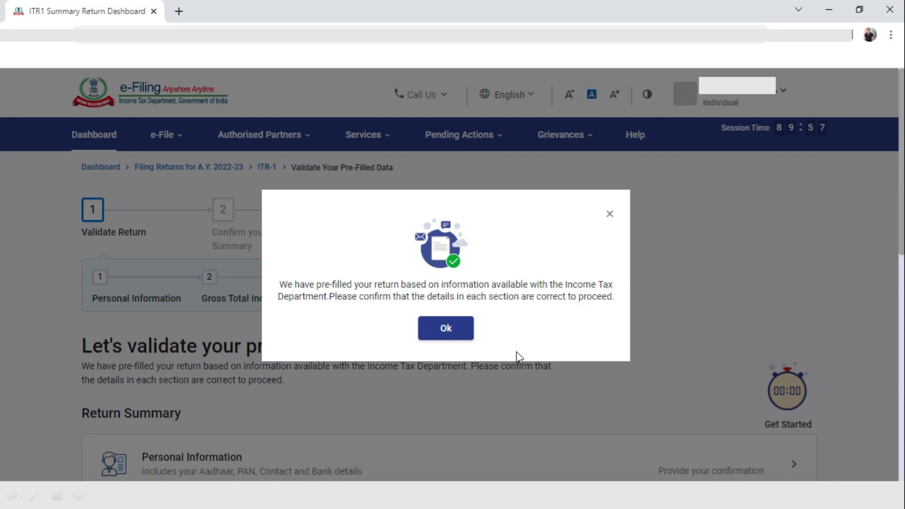
pyautogui.click(447, 330)
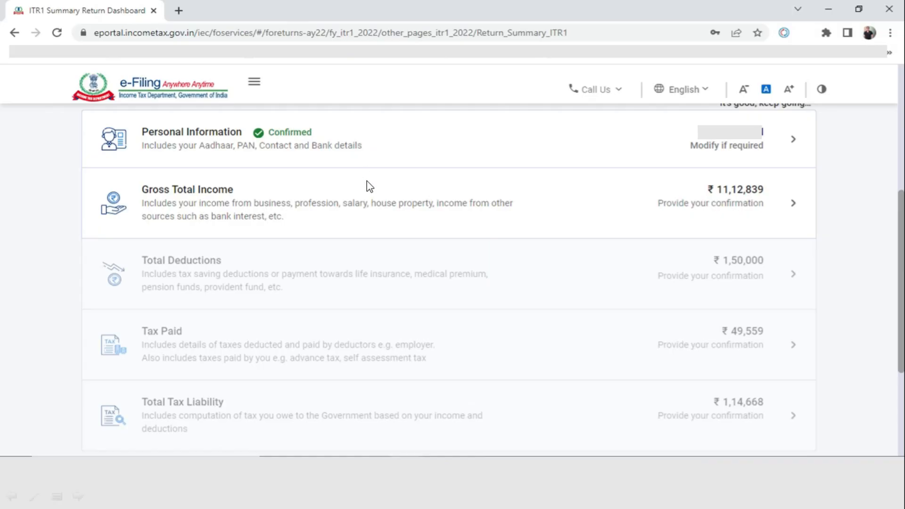
# Open Gross Total Income and continue past the salary exemption questions without answering them.
pyautogui.click(368, 204)
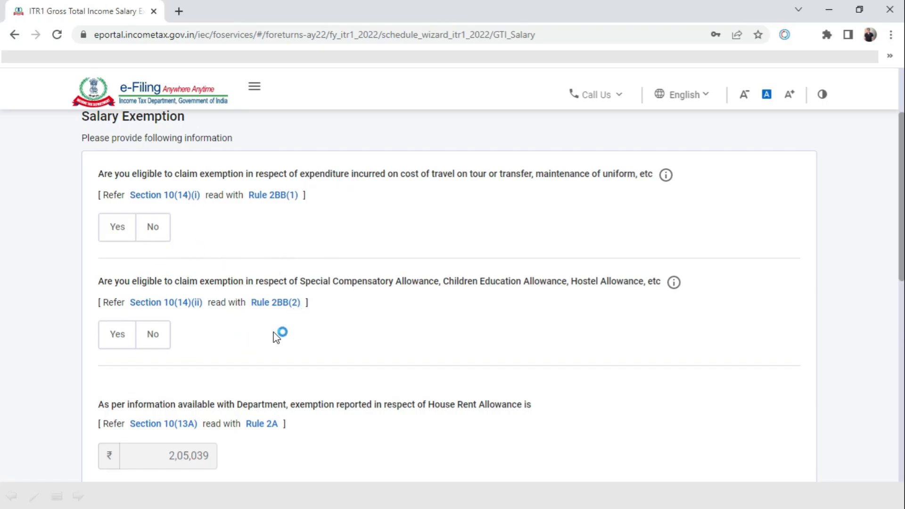
pyautogui.scroll(-7, 270, 331)
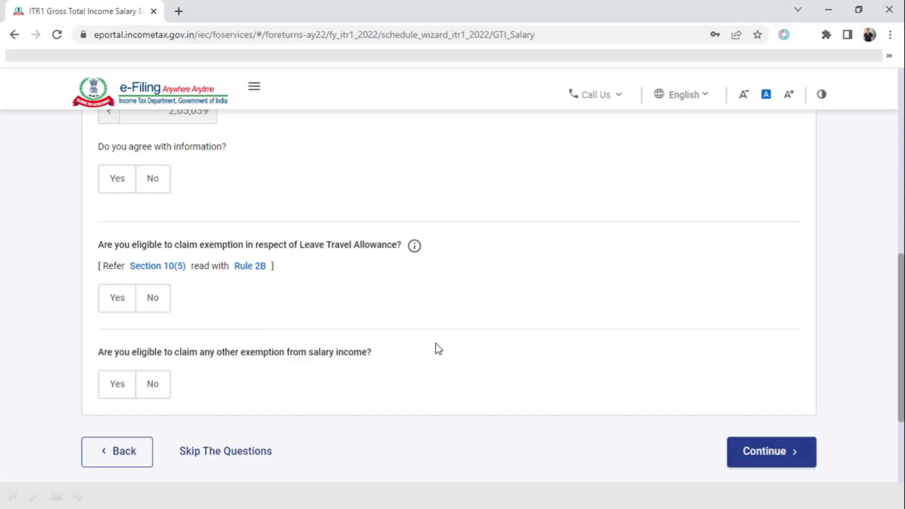
pyautogui.click(757, 459)
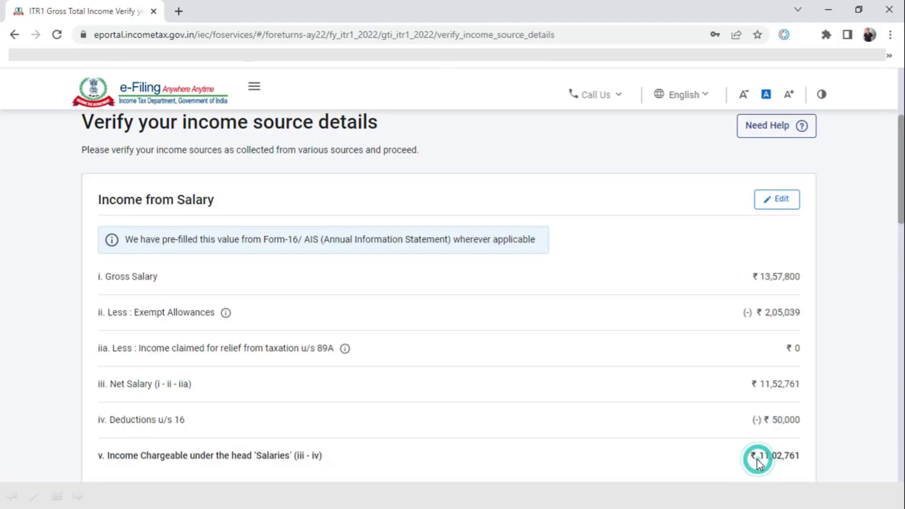
# Set Interest from Saving Bank Account under income from other sources to 15,000, save it, and confirm the gross total income.
pyautogui.click(526, 254)
pyautogui.scroll(-10, 695, 389)
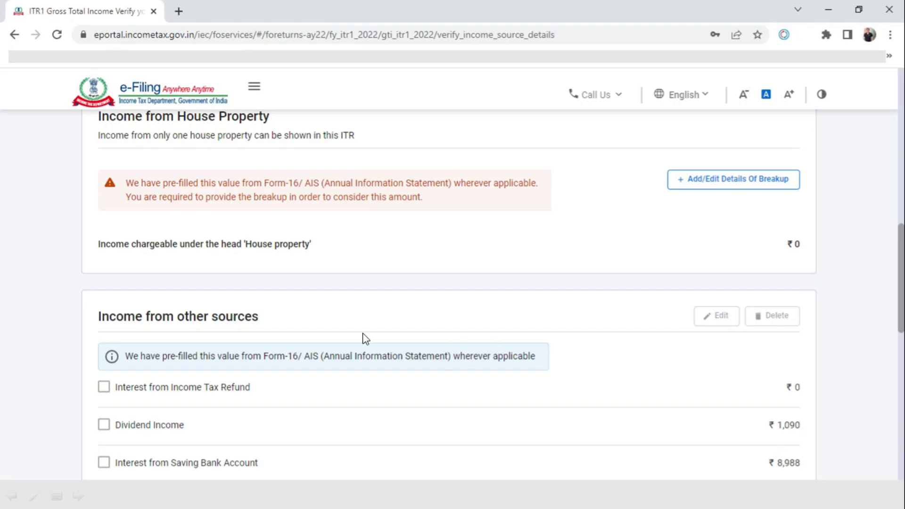
pyautogui.click(104, 462)
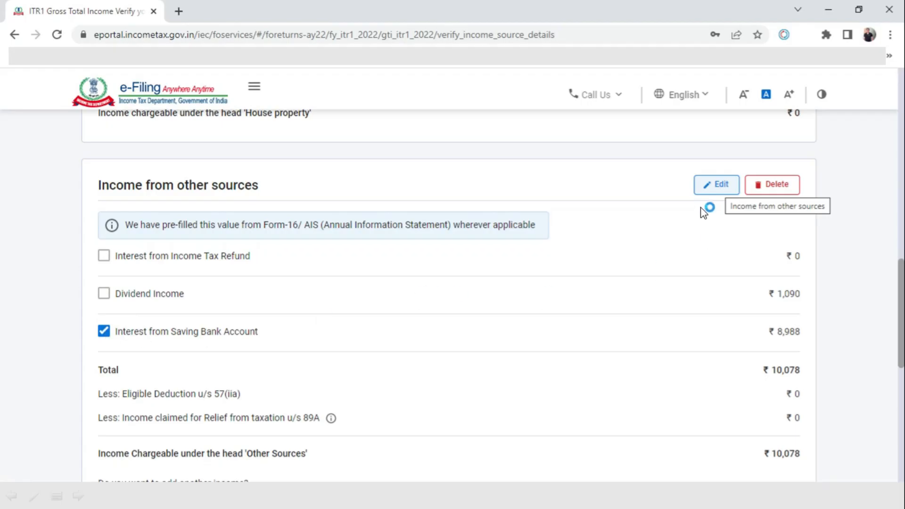
pyautogui.click(721, 189)
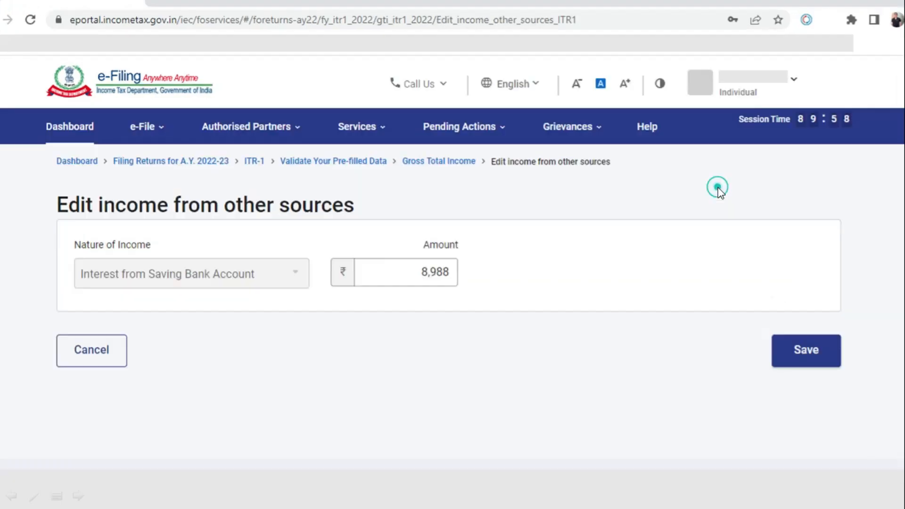
pyautogui.click(432, 276)
pyautogui.write('150000')
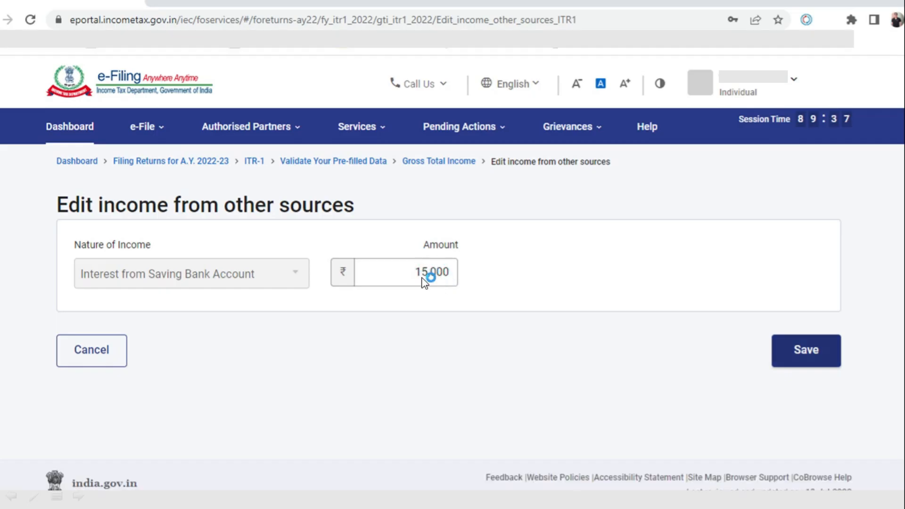
pyautogui.click(820, 353)
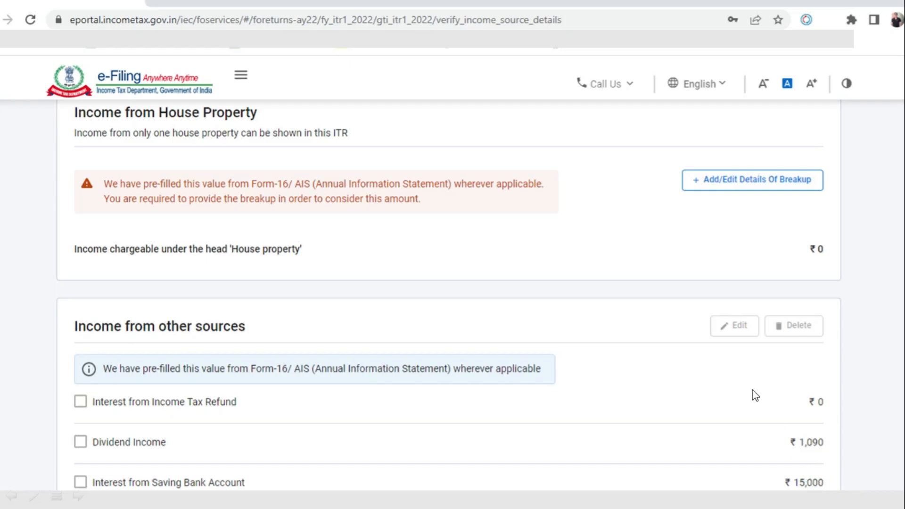
pyautogui.scroll(-10, 754, 395)
pyautogui.click(802, 462)
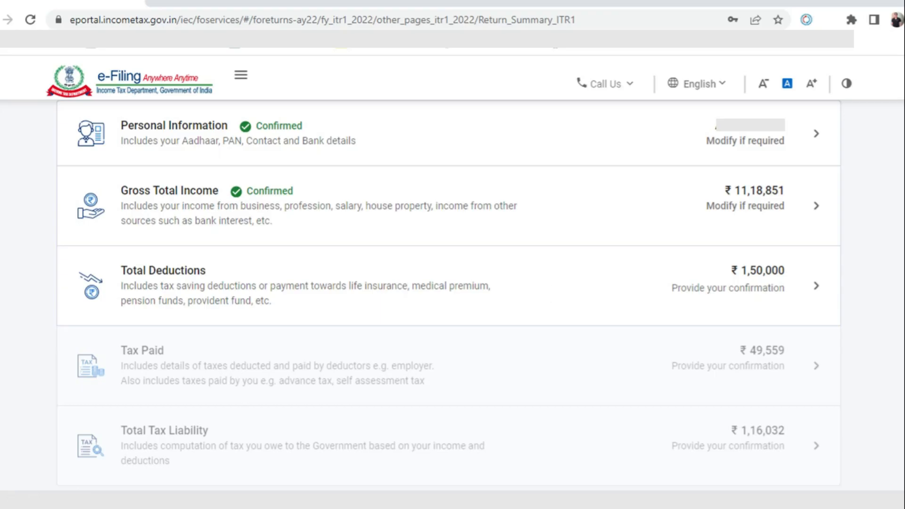
# In Total Deductions, agree with the Section 80C information, answer Yes to the Section 80TTA savings interest question, and continue.
pyautogui.click(335, 282)
pyautogui.click(334, 280)
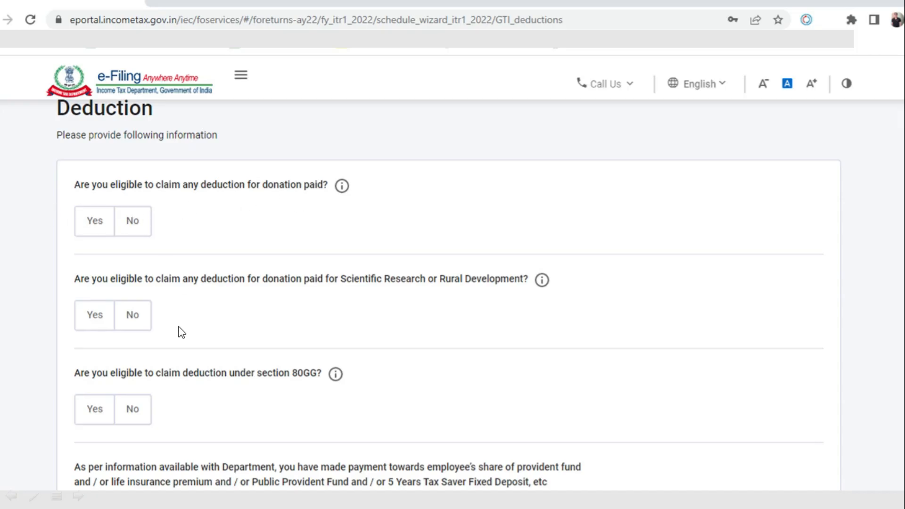
pyautogui.scroll(-7, 228, 389)
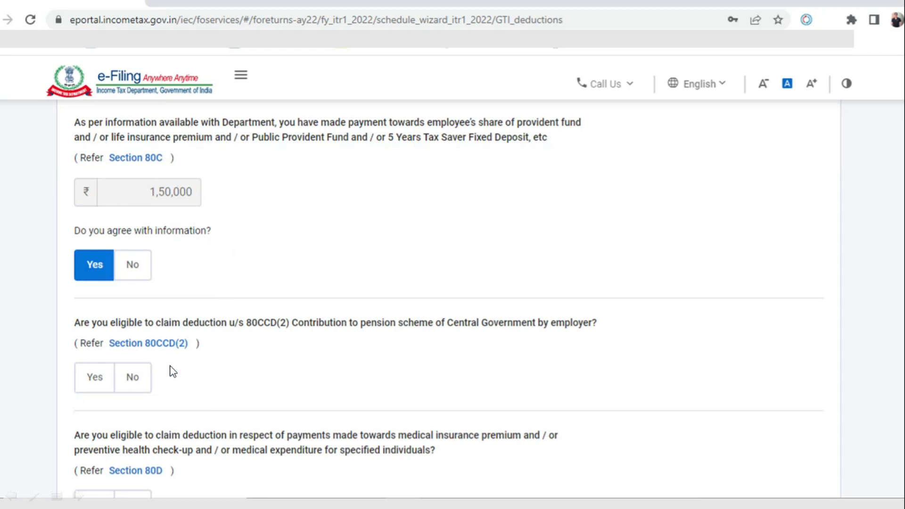
pyautogui.scroll(-5, 171, 369)
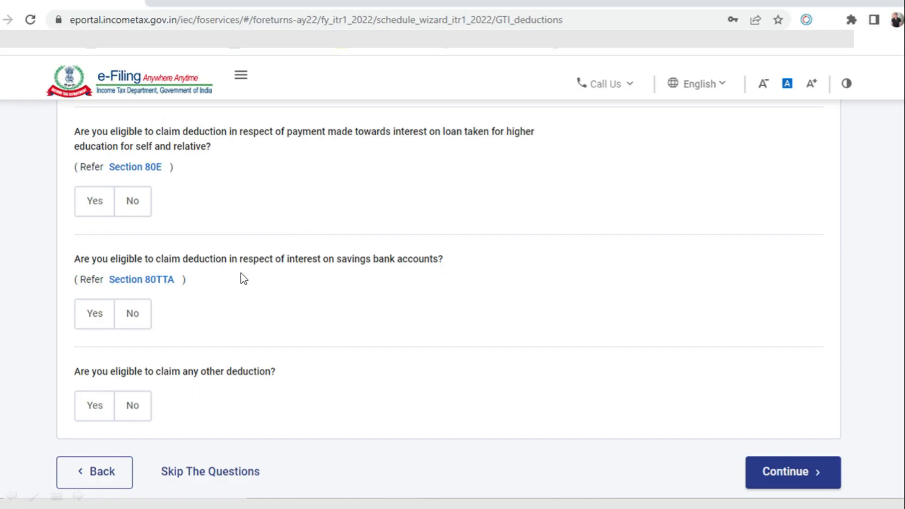
pyautogui.click(100, 314)
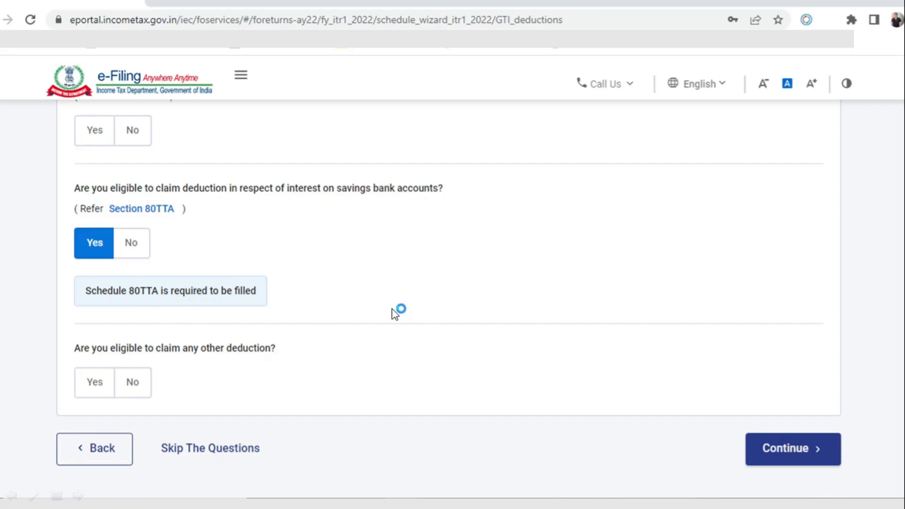
pyautogui.click(793, 447)
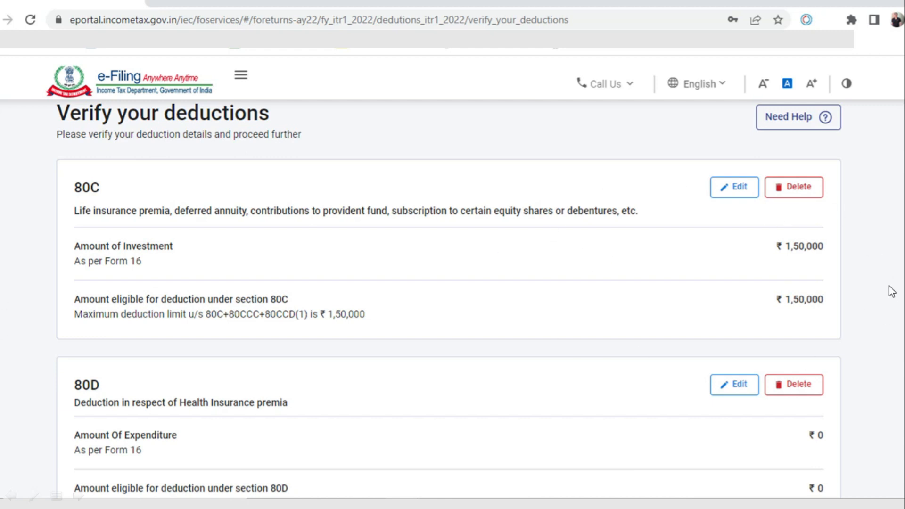
# Add an 80TTA deduction with 15,000 as the interest on saving bank accounts.
pyautogui.scroll(-10, 615, 331)
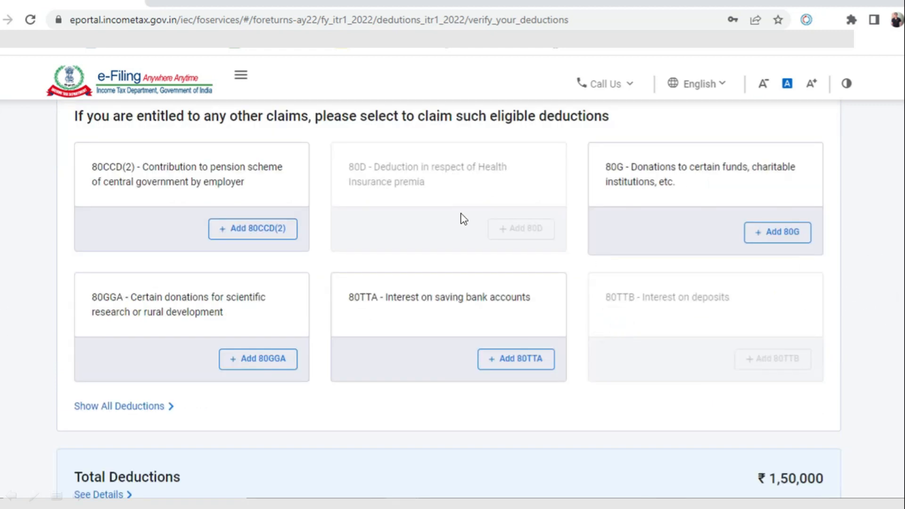
pyautogui.scroll(10, 524, 227)
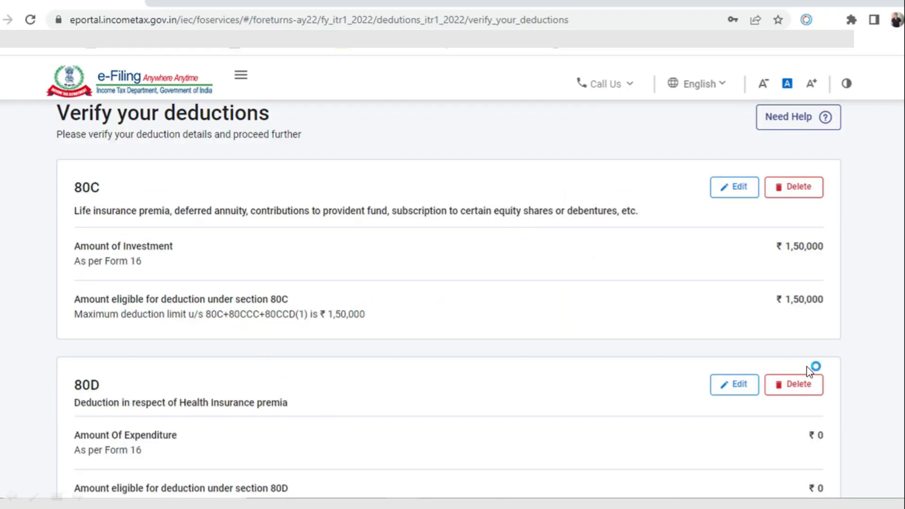
pyautogui.scroll(-10, 856, 471)
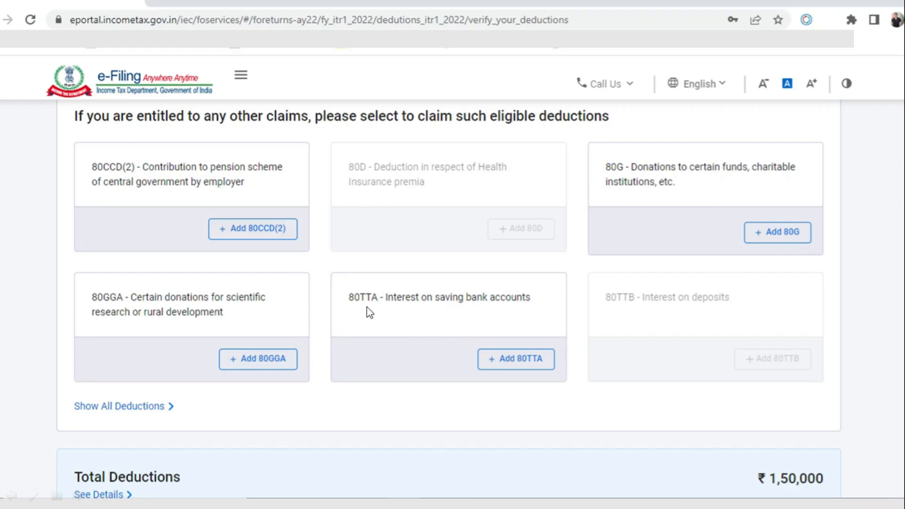
pyautogui.click(524, 360)
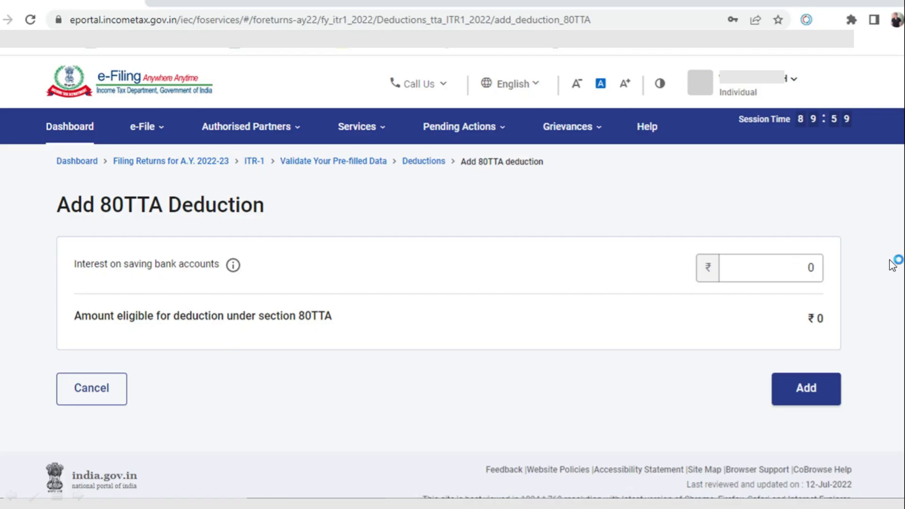
pyautogui.click(749, 296)
pyautogui.click(796, 271)
pyautogui.click(791, 275)
pyautogui.click(790, 274)
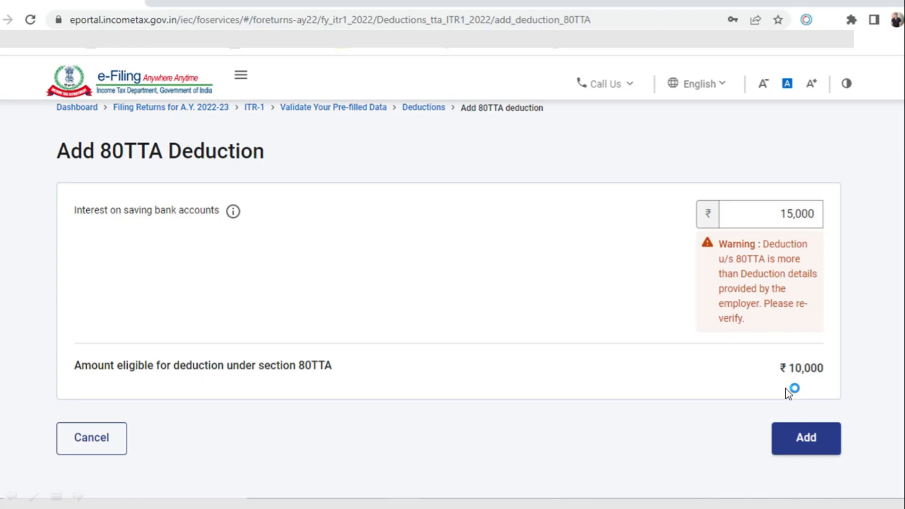
pyautogui.click(813, 441)
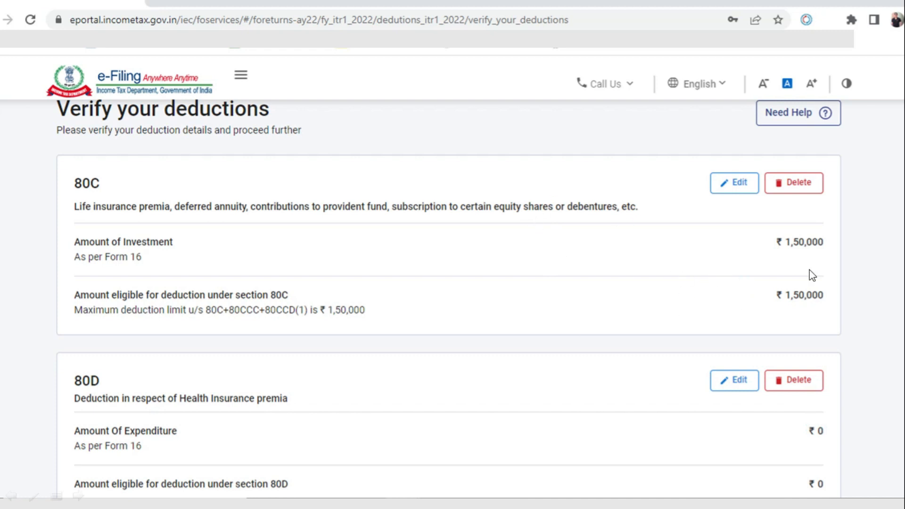
# Review the 80C, 80D and 80TTA entries and the total deductions, and confirm the deductions section.
pyautogui.scroll(-6, 692, 278)
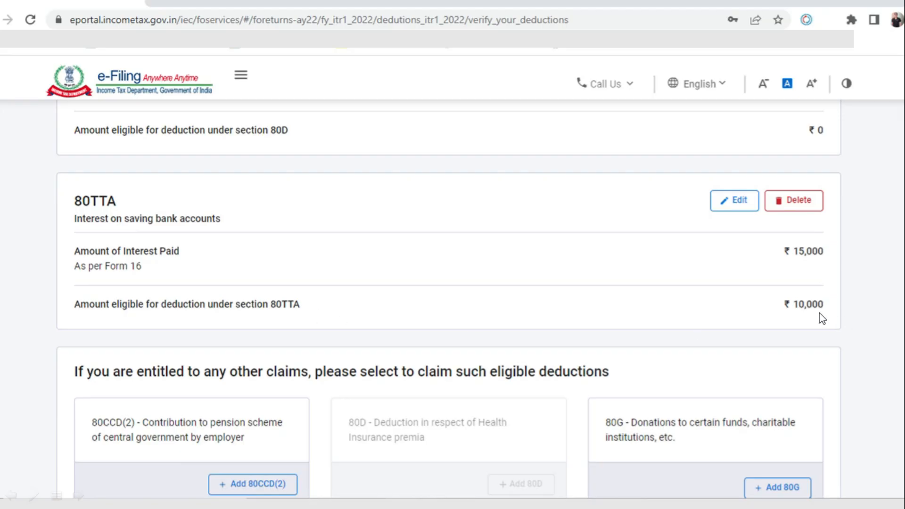
pyautogui.scroll(-10, 815, 321)
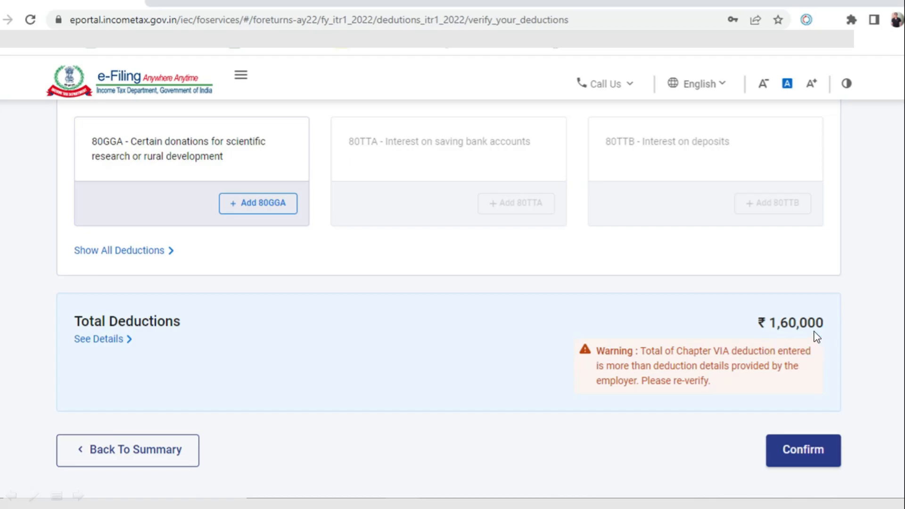
pyautogui.scroll(10, 814, 335)
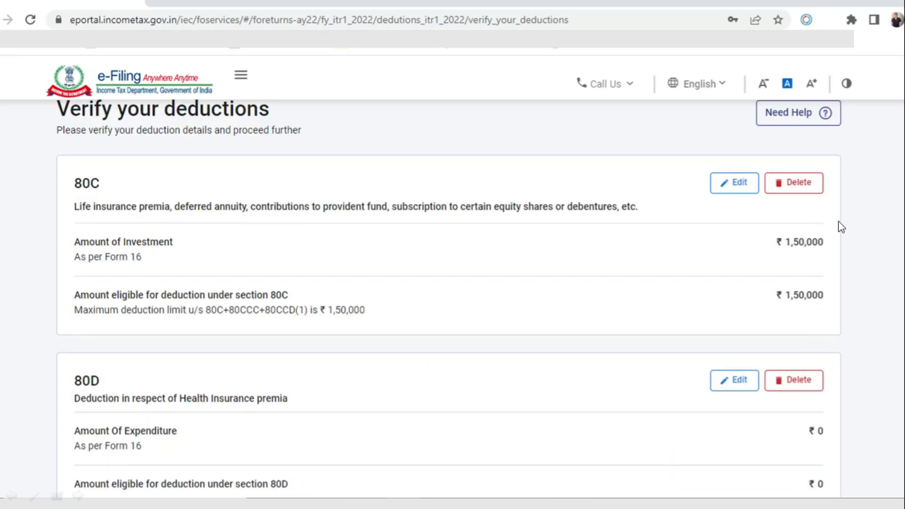
pyautogui.scroll(-15, 791, 301)
pyautogui.scroll(8, 790, 300)
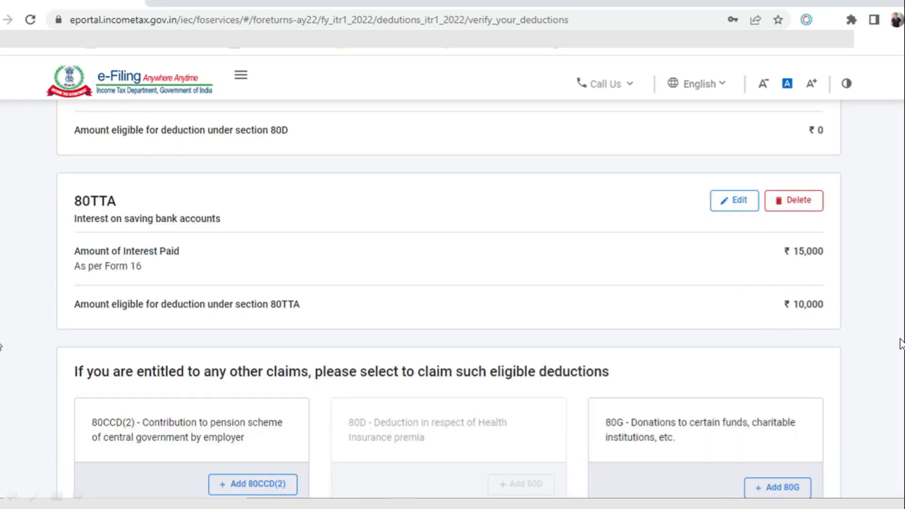
pyautogui.scroll(-8, 812, 400)
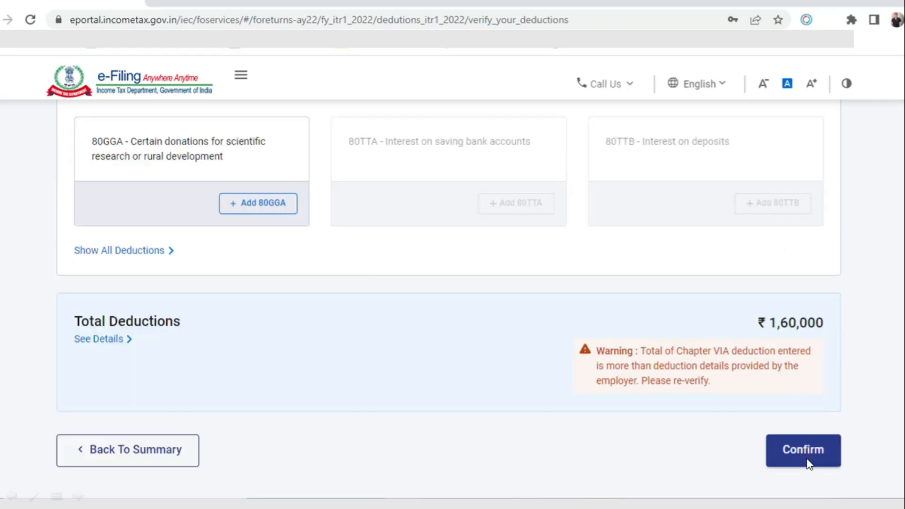
pyautogui.click(806, 454)
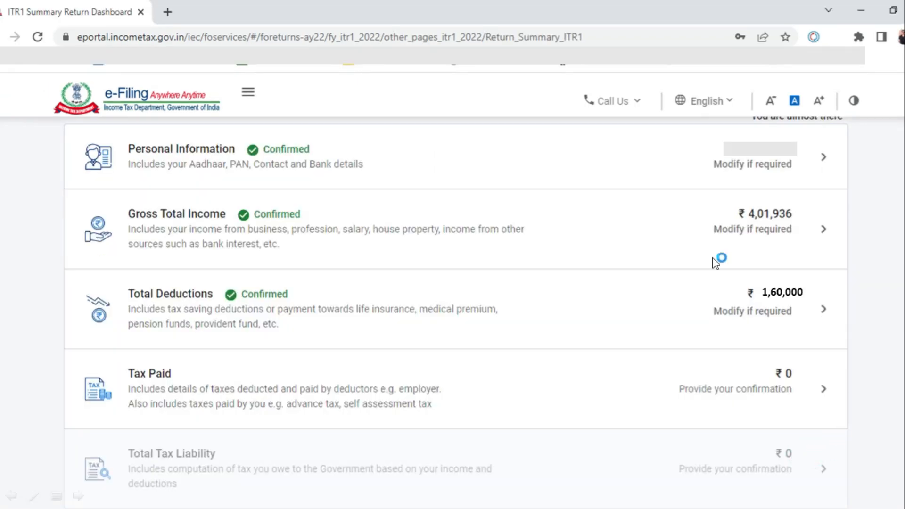